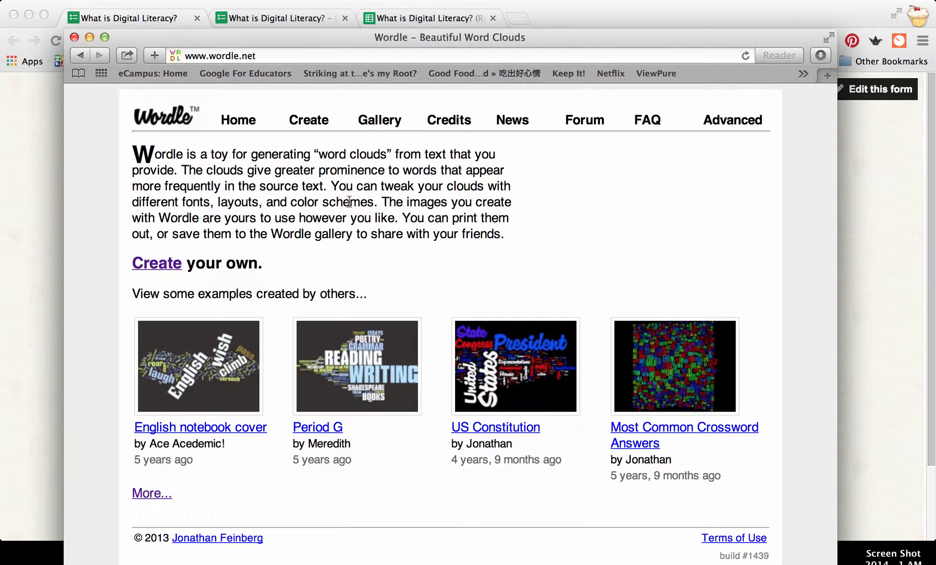
Create a Wordle test cloud from the text "run test go" and allow the Java application to run.
left_click(308, 120)
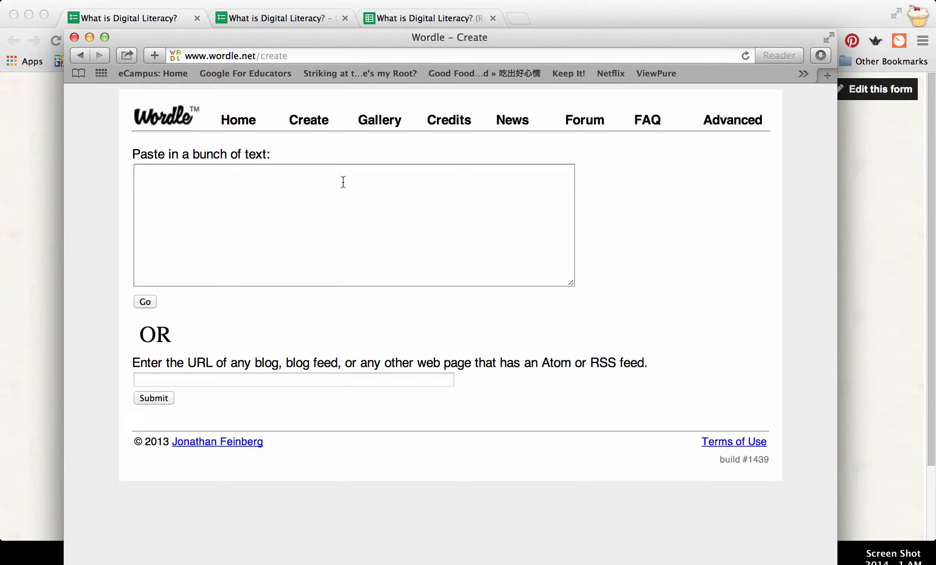
left_click(266, 186)
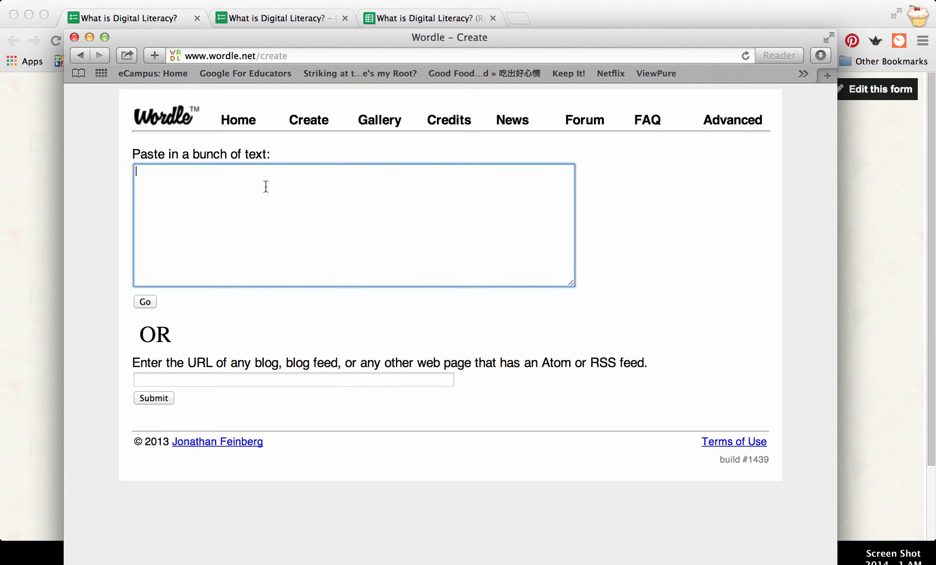
type("run test go")
left_click(142, 304)
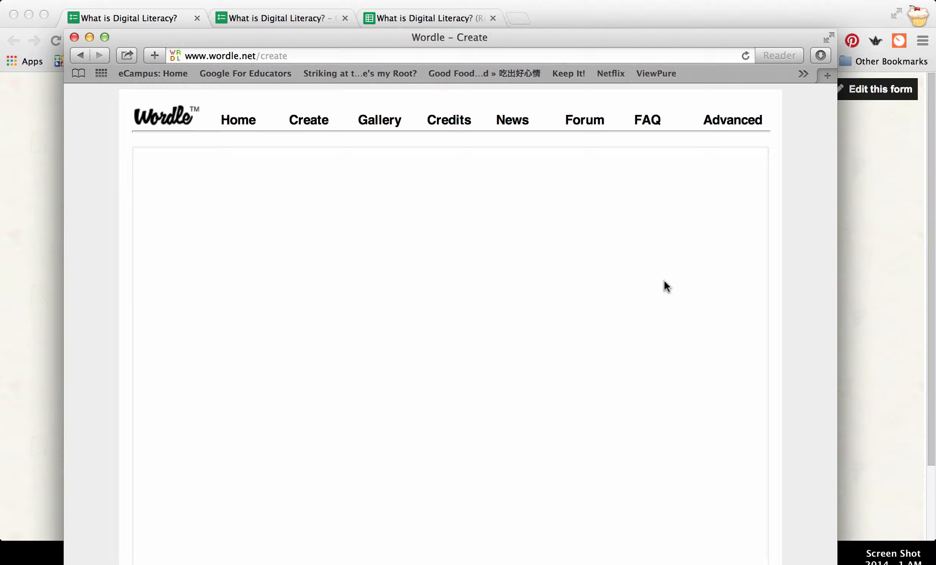
scroll(664, 280, "down", 5)
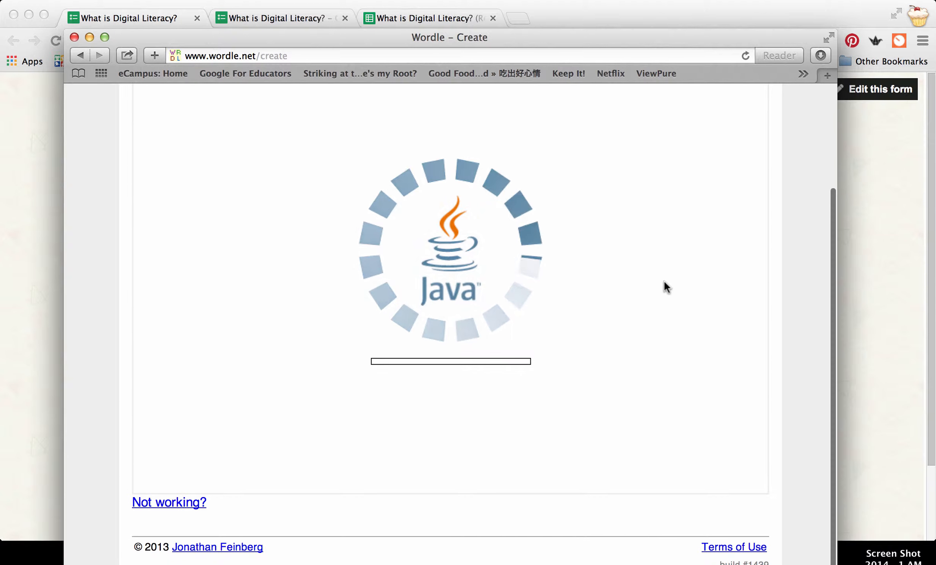
scroll(664, 280, "up", 3)
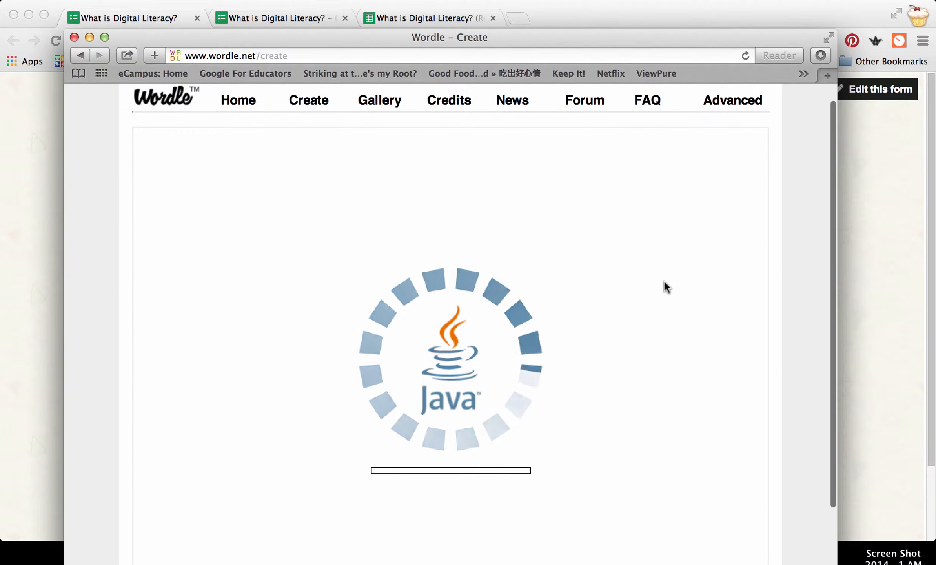
scroll(664, 279, "down", 1)
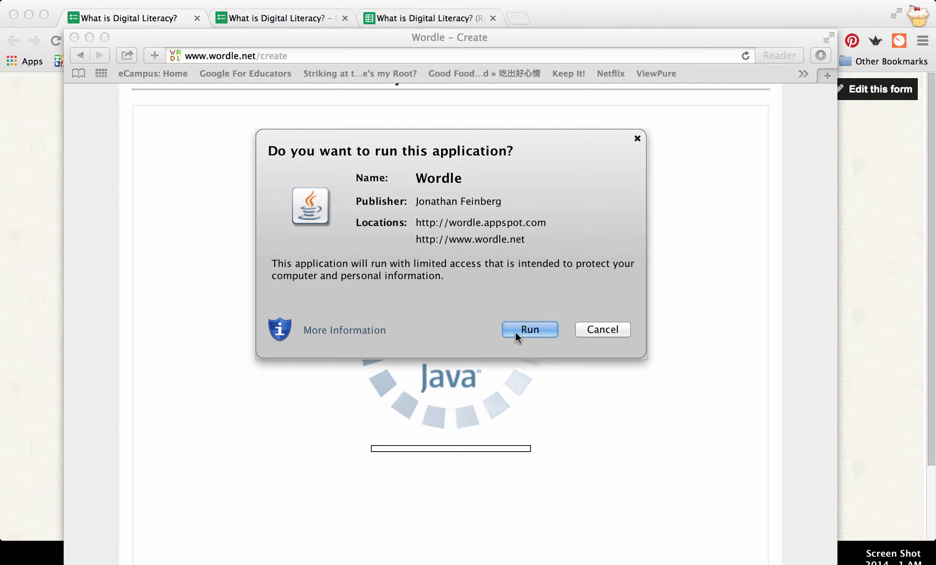
left_click(530, 330)
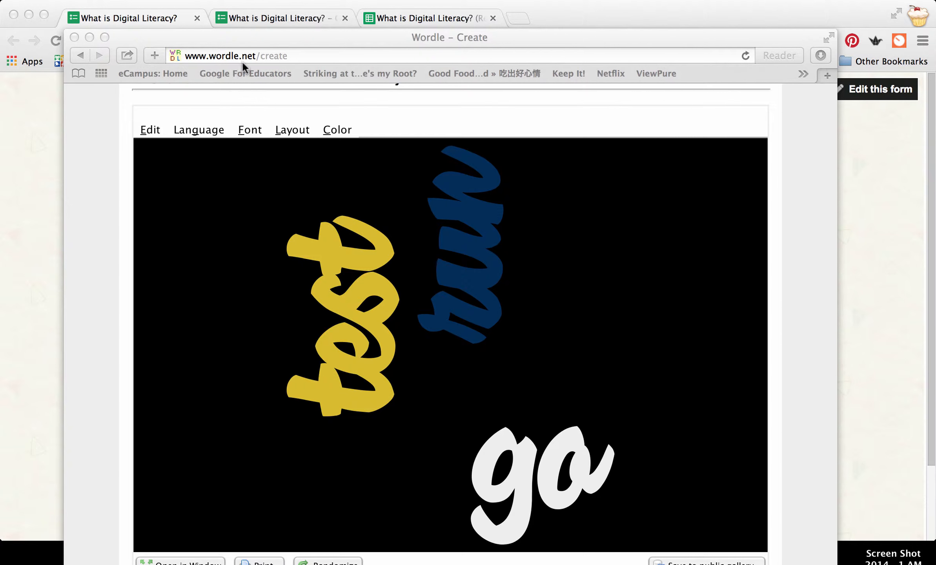
Switch to the What is Digital Literacy? form in Chrome, go to its editing page and view its responses.
left_click(33, 192)
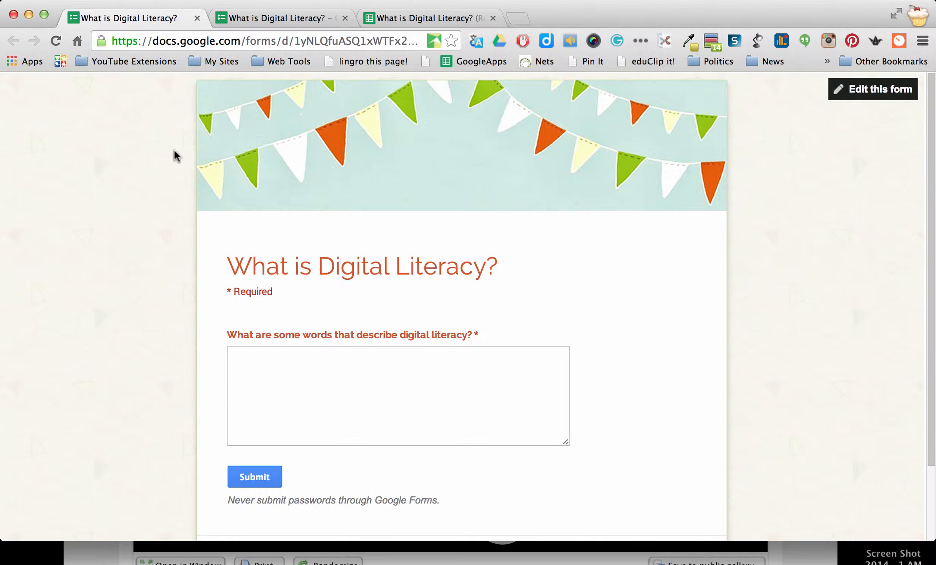
left_click(261, 16)
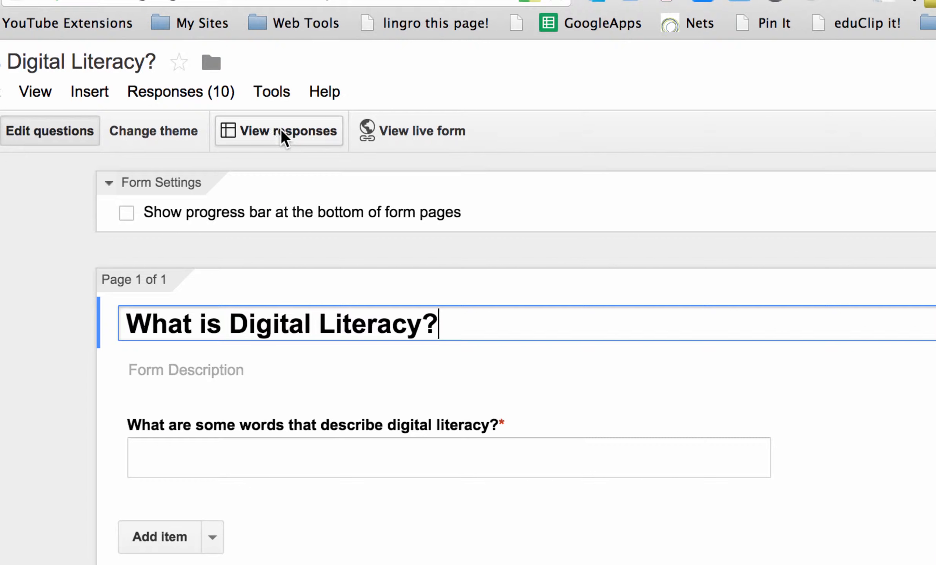
left_click(281, 131)
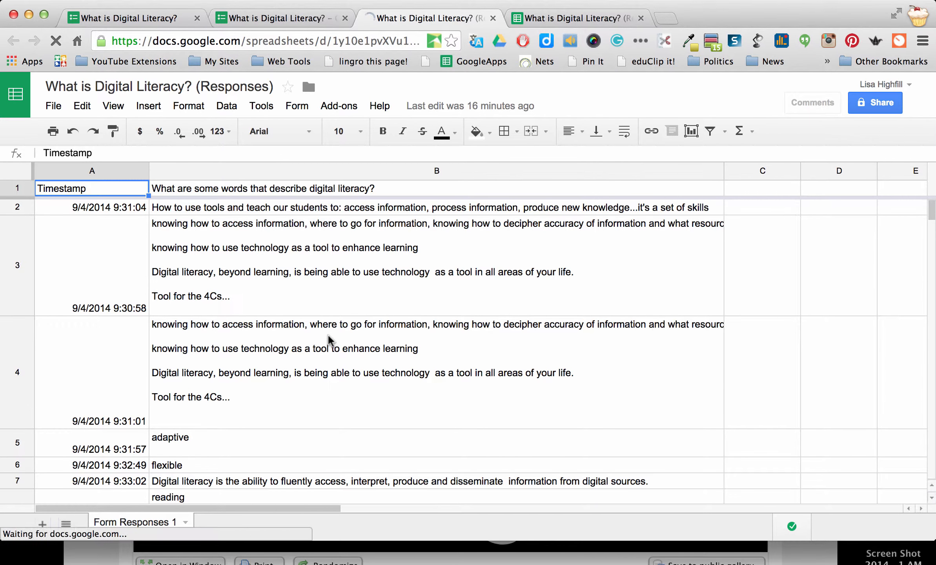
Copy the whole response column for "What are some words that describe digital literacy?".
scroll(328, 333, "down", 2)
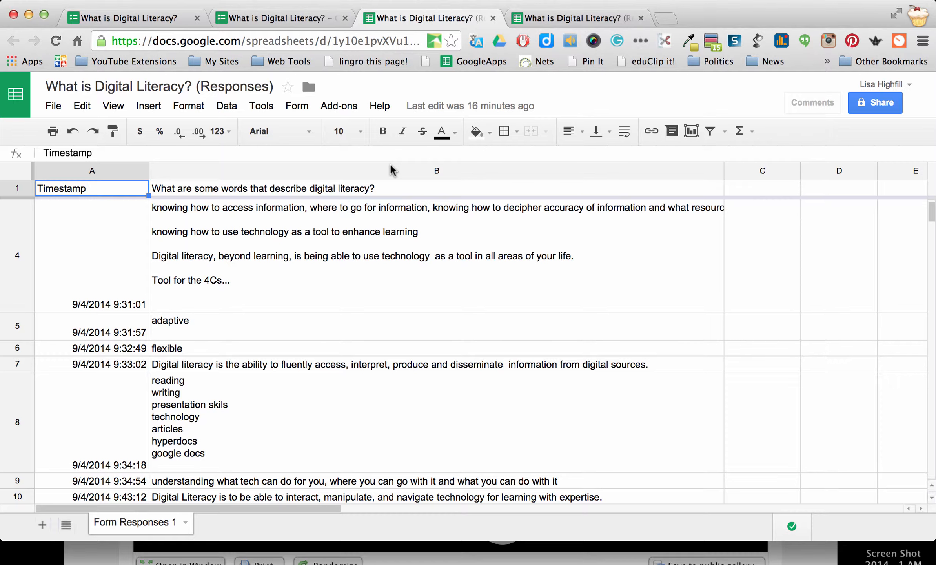
left_click(440, 172)
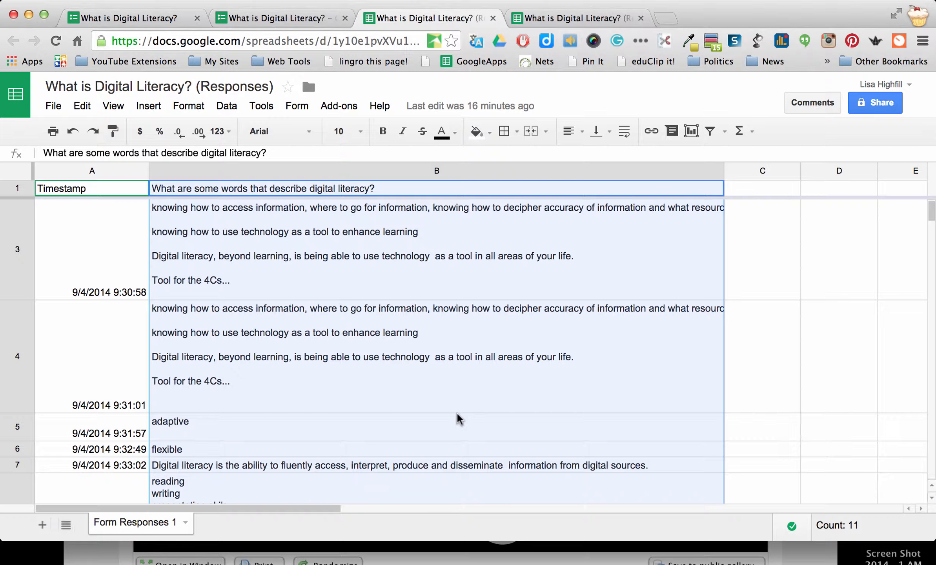
key("cmd+c")
Switch back to Wordle in Safari, return to a blank Create page and paste the copied responses as source text.
left_click_drag(701, 17, 692, 78)
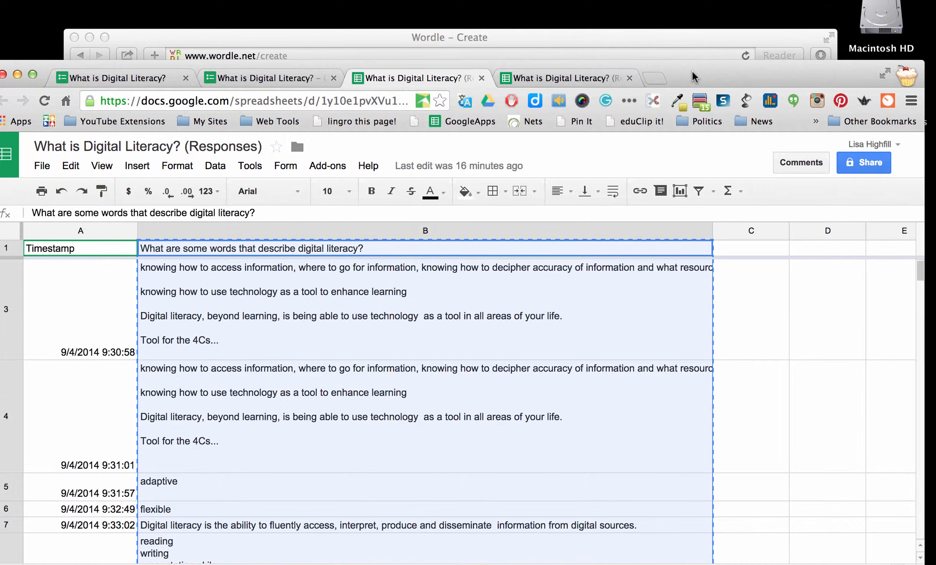
left_click(672, 45)
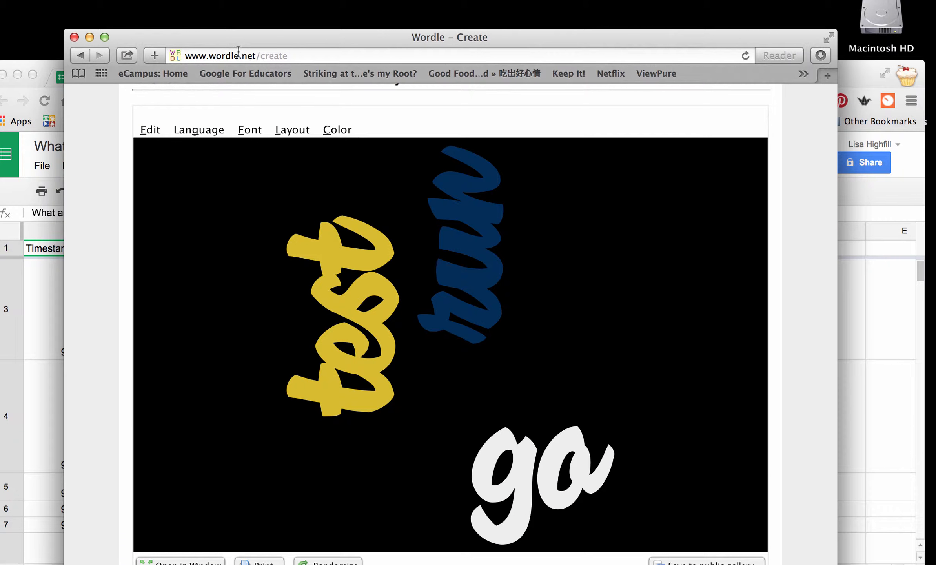
left_click(253, 56)
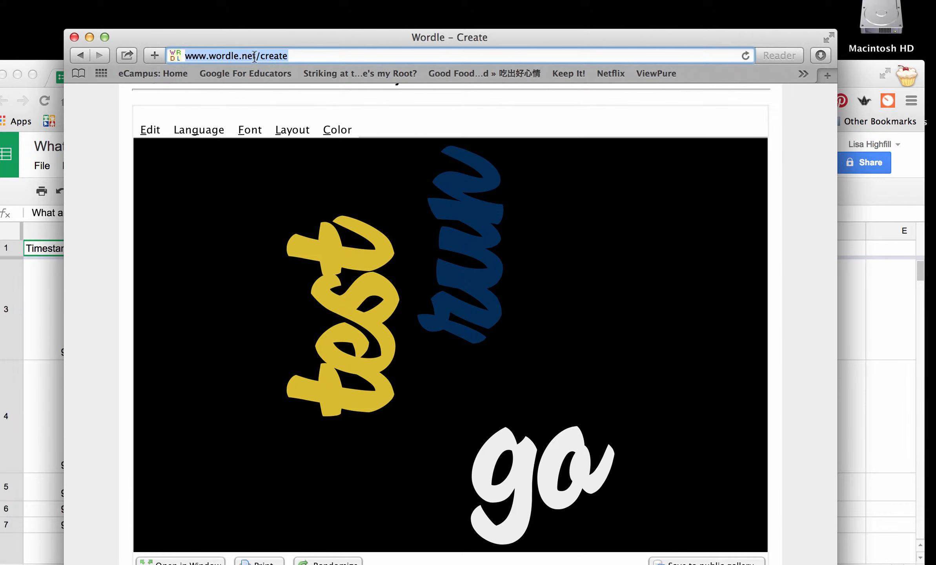
left_click(80, 56)
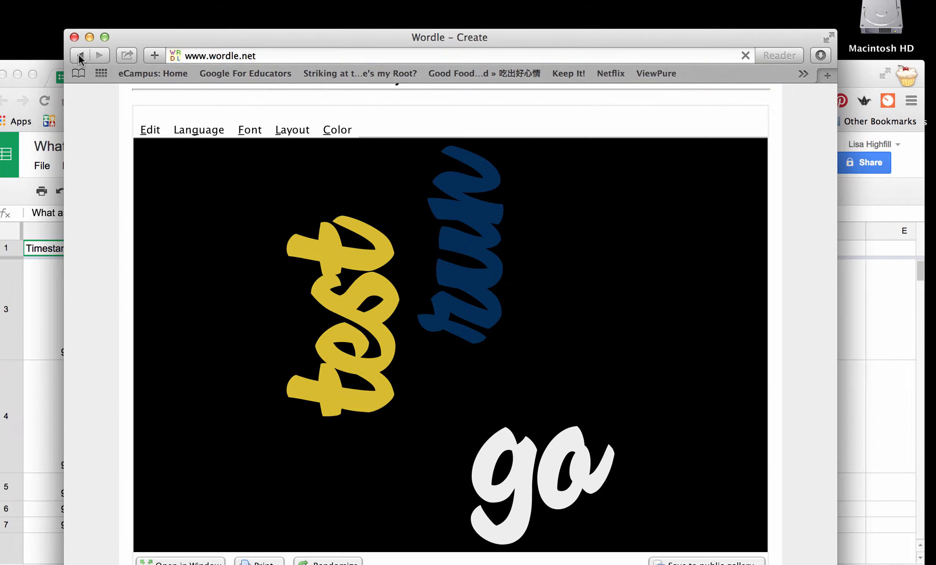
left_click_drag(196, 33, 193, 10)
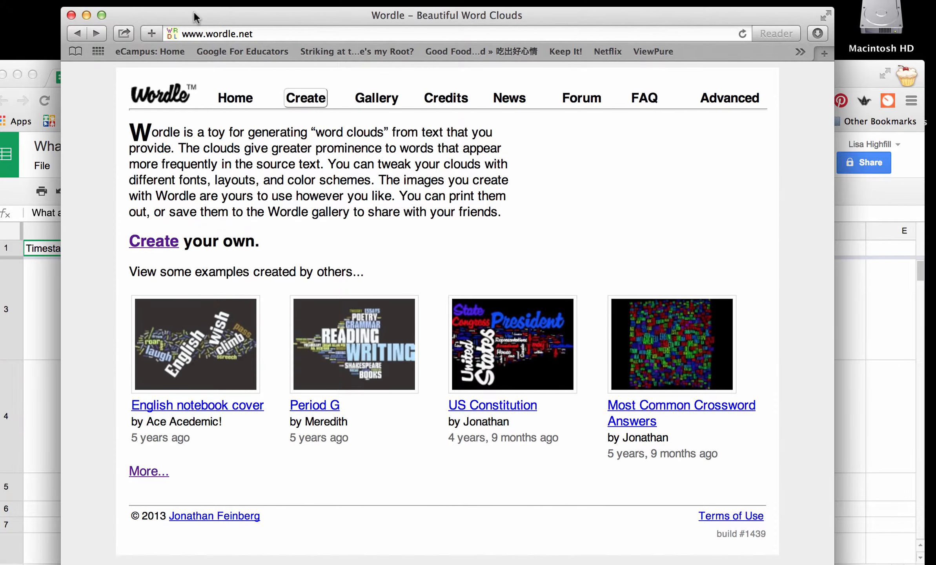
left_click(305, 100)
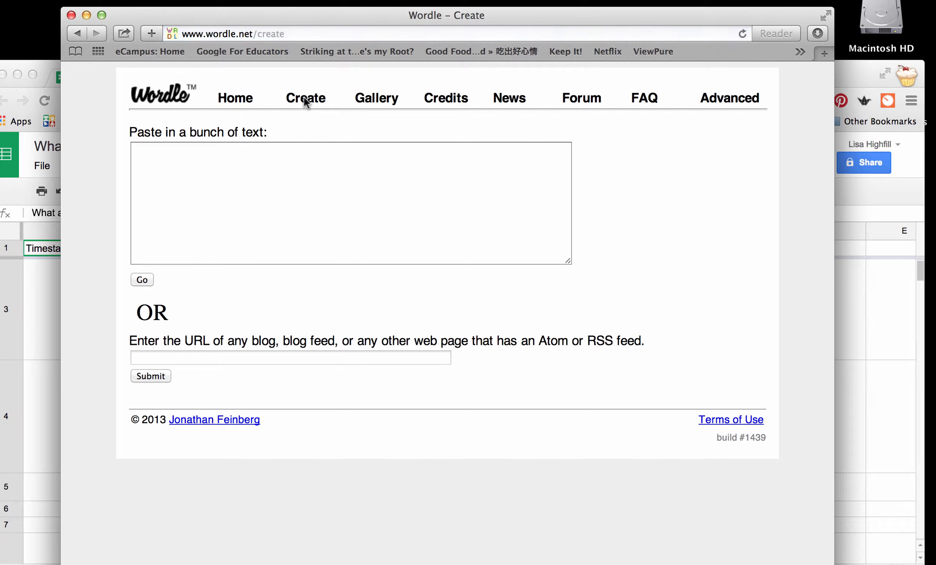
left_click(165, 158)
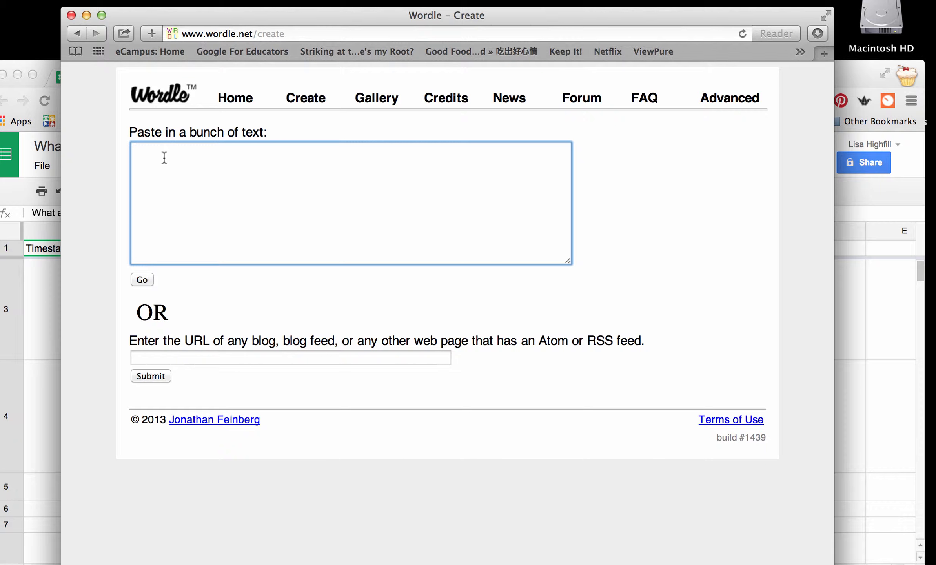
key("super+v")
Delete the question line and the phrase "How to use tools and teach our students to:" from the start of the pasted text.
scroll(445, 215, "up", 5)
scroll(446, 215, "up", 5)
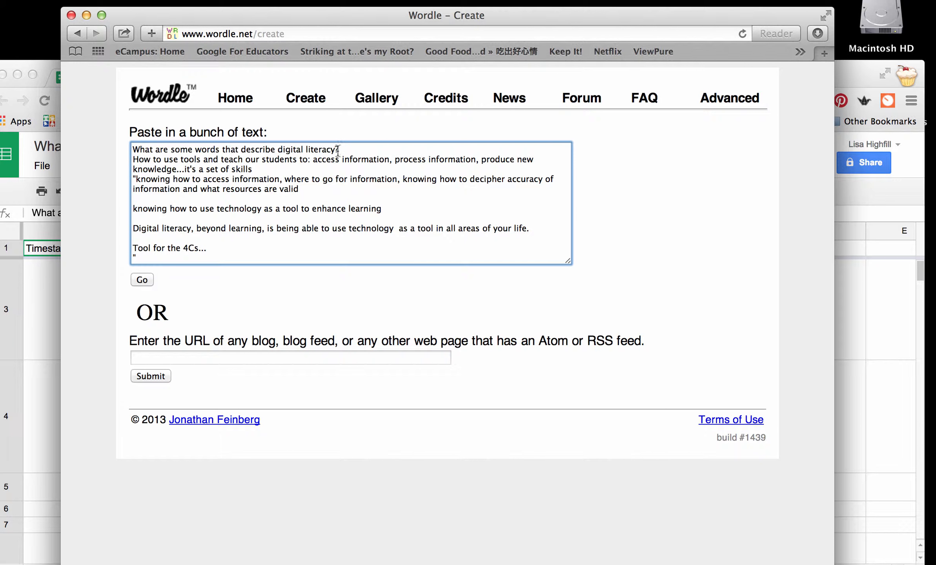
left_click_drag(340, 149, 140, 140)
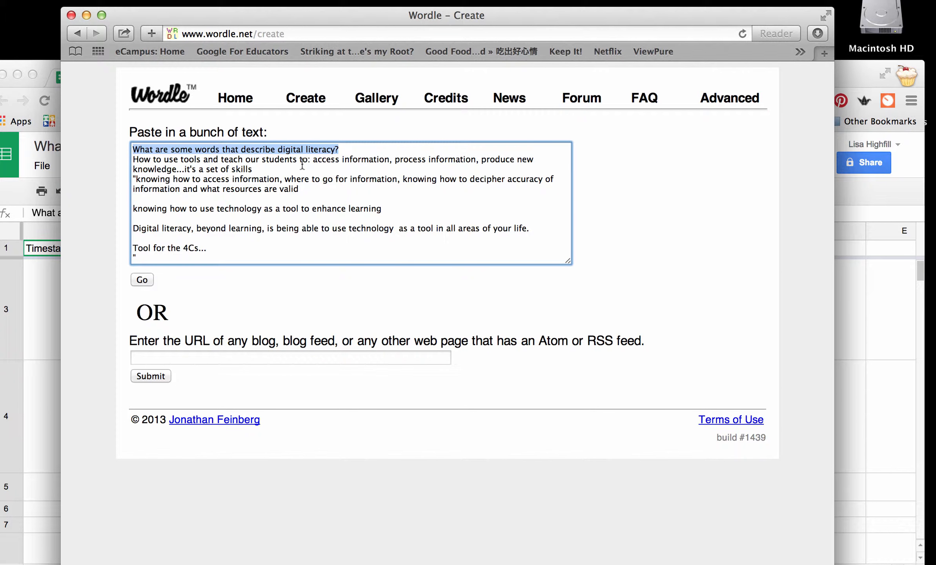
key("BackSpace")
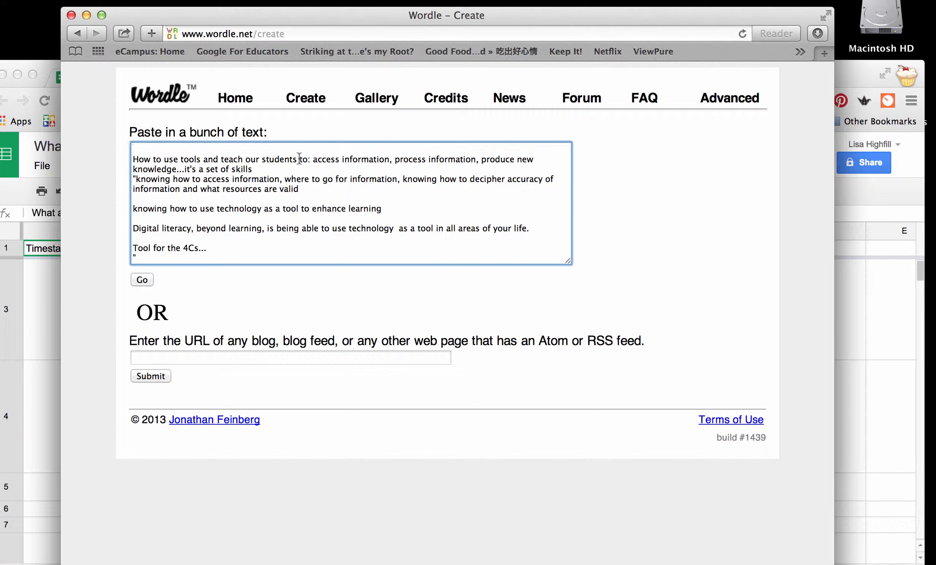
left_click_drag(311, 158, 133, 159)
key("BackSpace")
key("BackSpace")
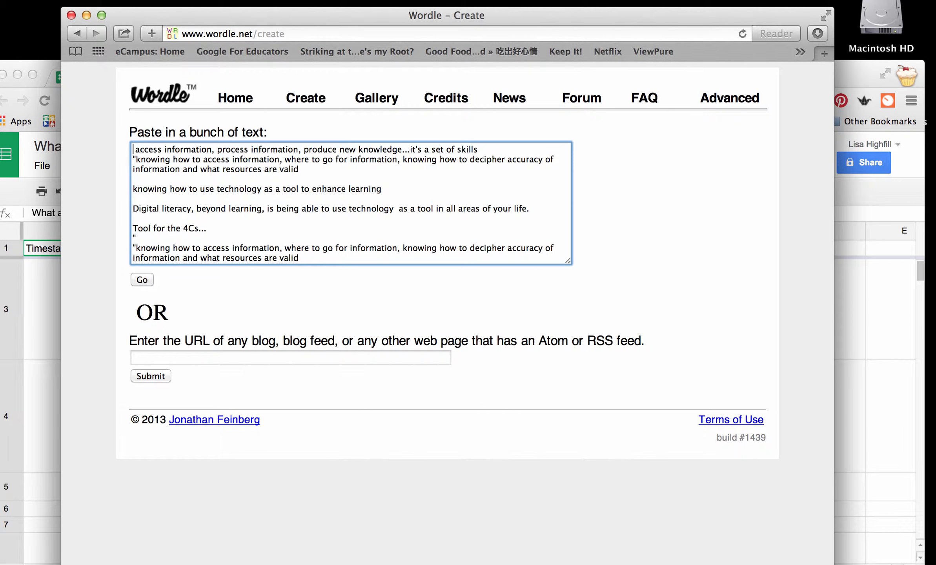
Generate the word cloud from the edited responses and look it over.
left_click(142, 279)
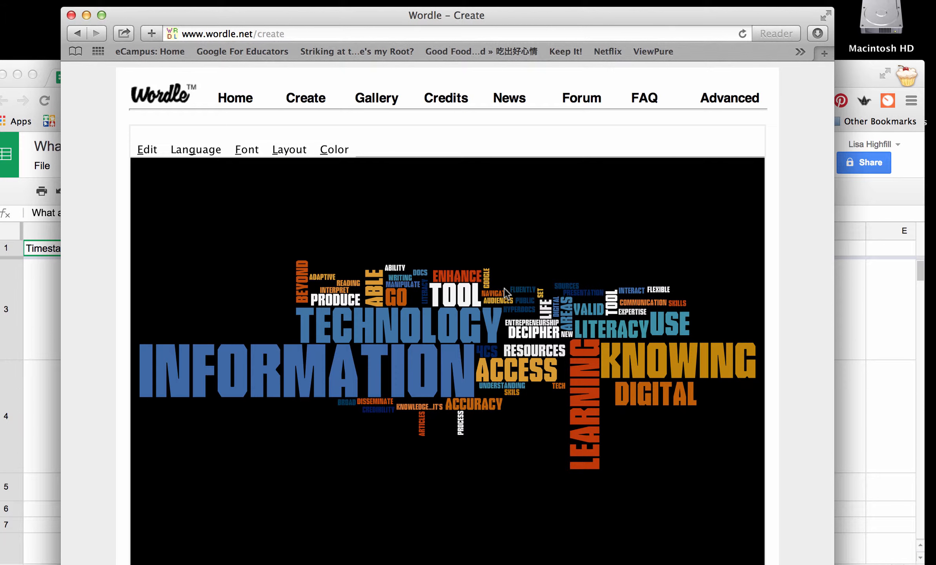
scroll(505, 290, "down", 3)
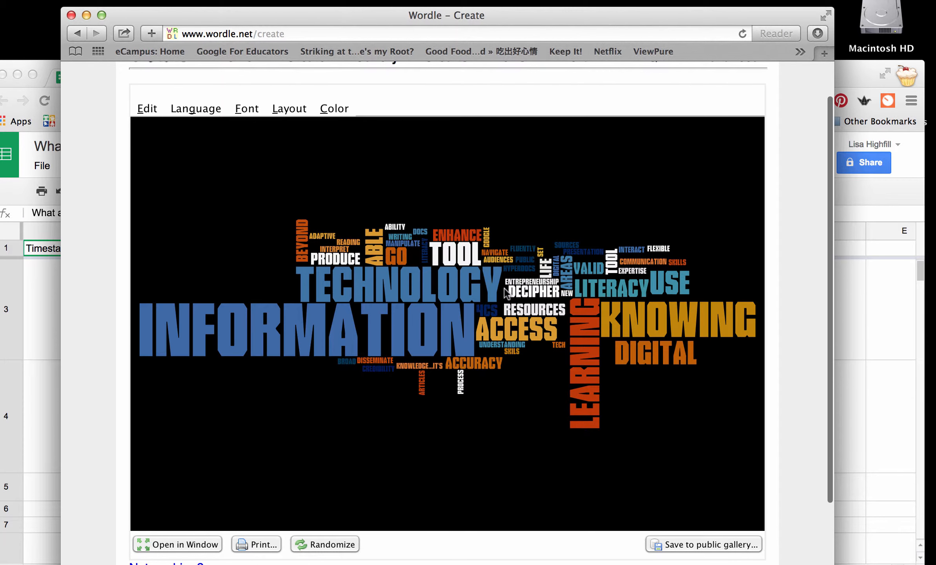
scroll(505, 294, "up", 1)
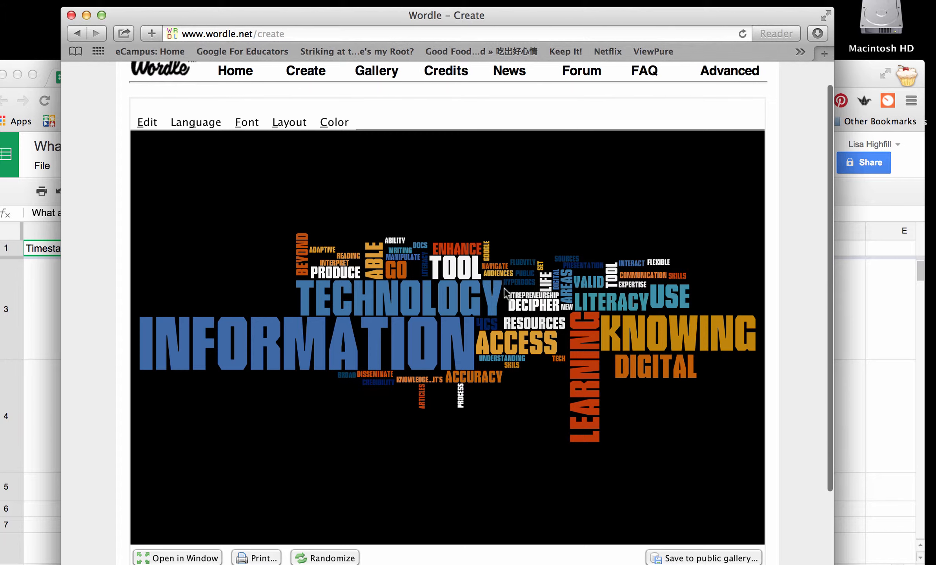
scroll(505, 291, "down", 1)
scroll(505, 293, "down", 1)
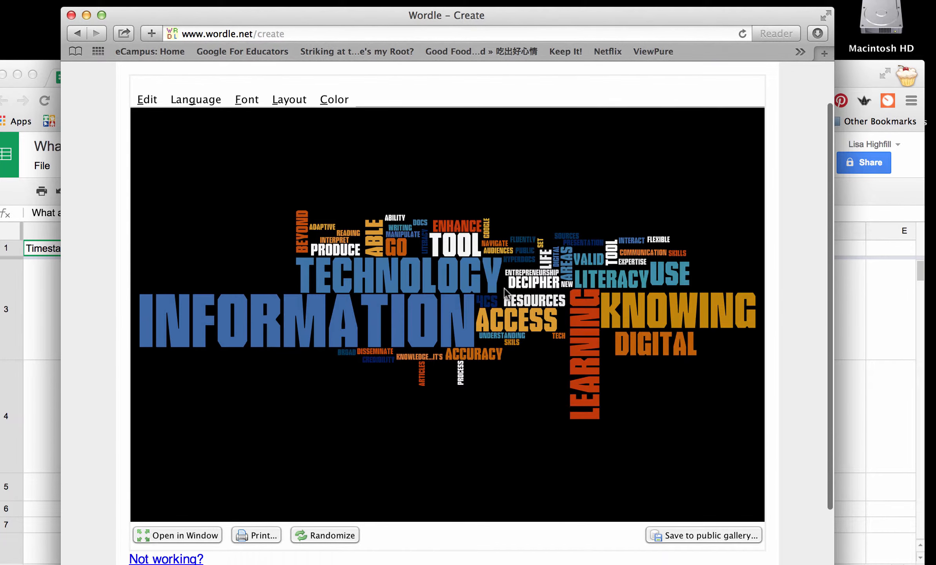
scroll(504, 288, "down", 1)
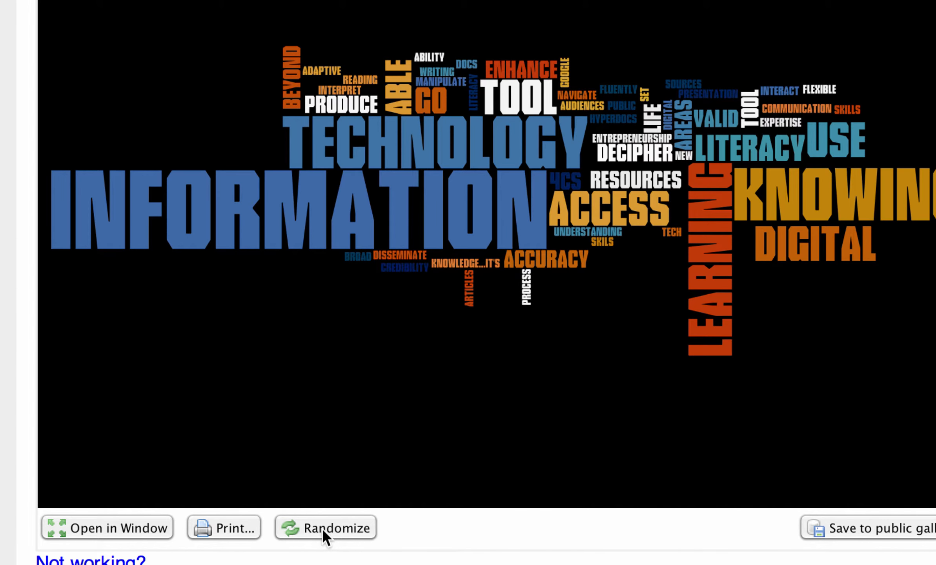
Randomize the word cloud and apply the Chilled Summer color palette.
left_click(322, 529)
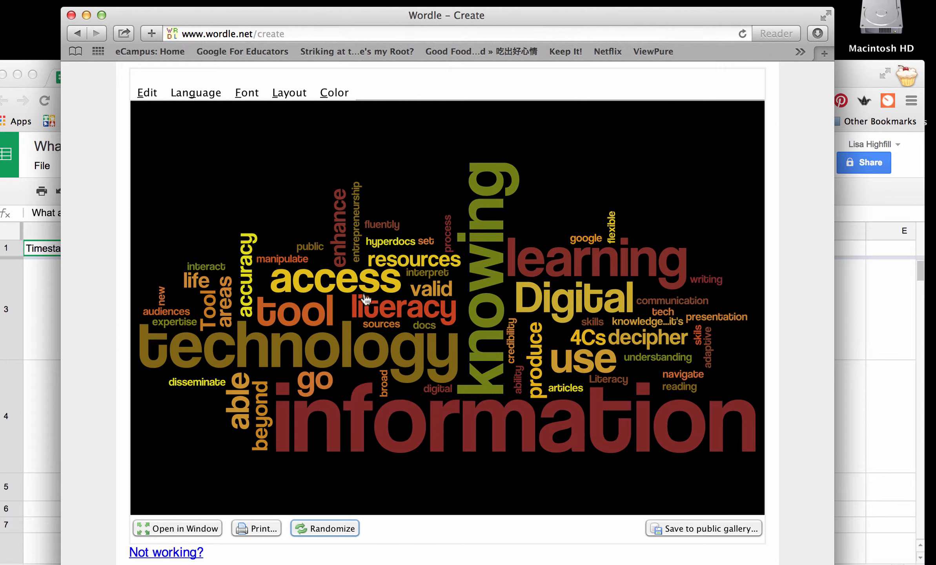
left_click(335, 92)
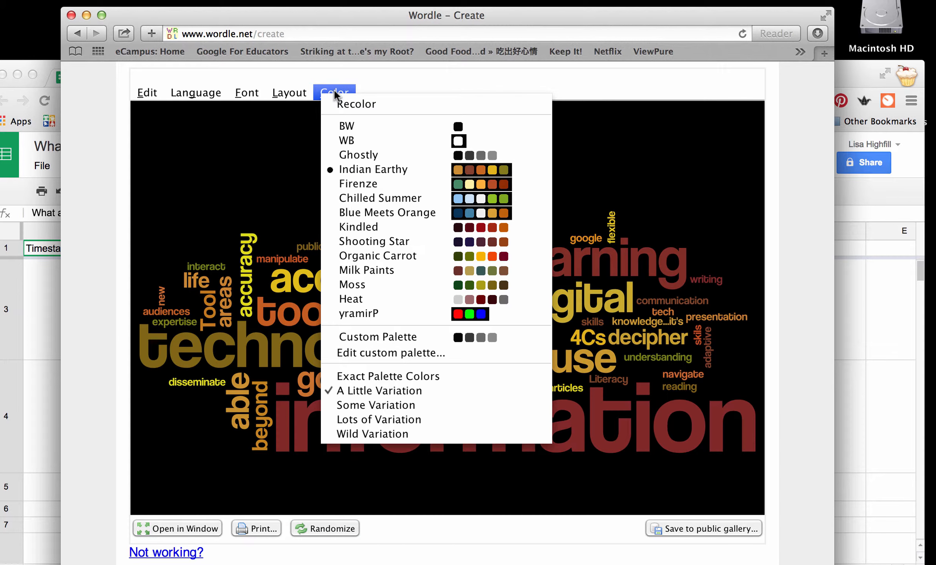
left_click(354, 198)
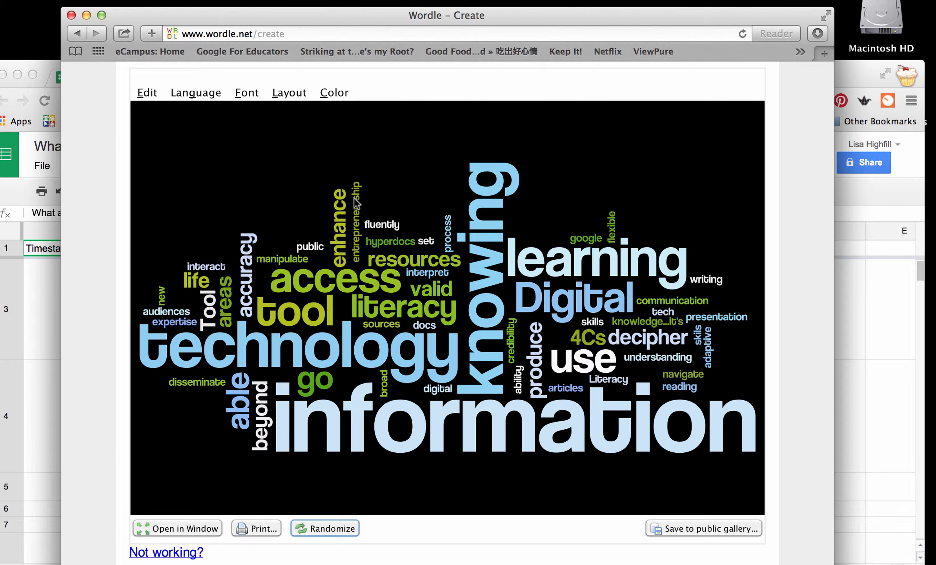
Set the word cloud's font to Kenyan Coffee and its word orientation to Horizontal.
left_click(245, 93)
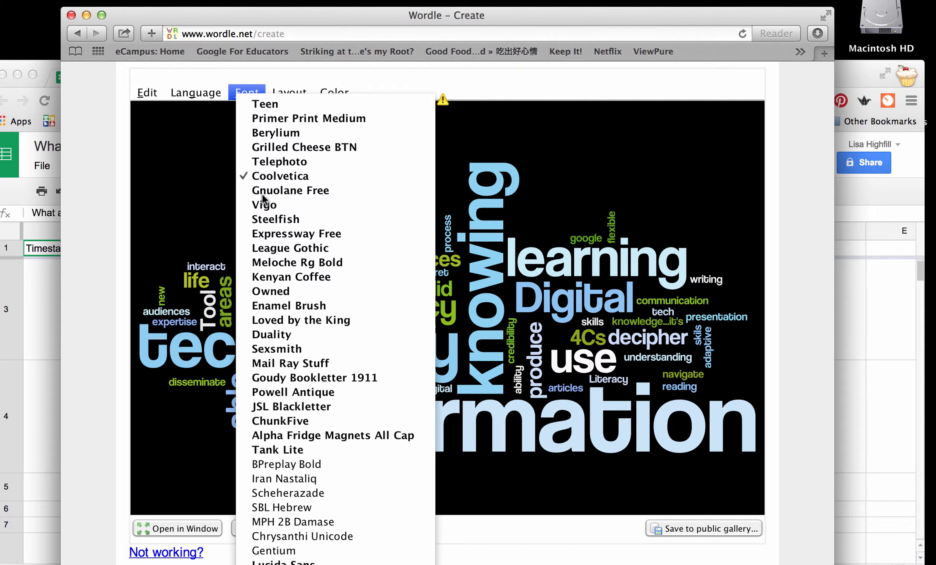
left_click(268, 277)
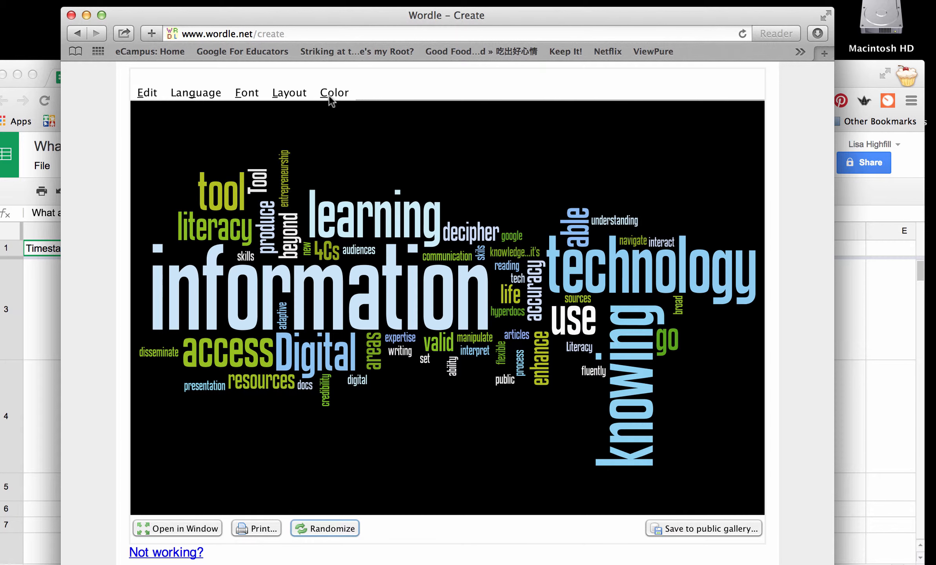
left_click(292, 94)
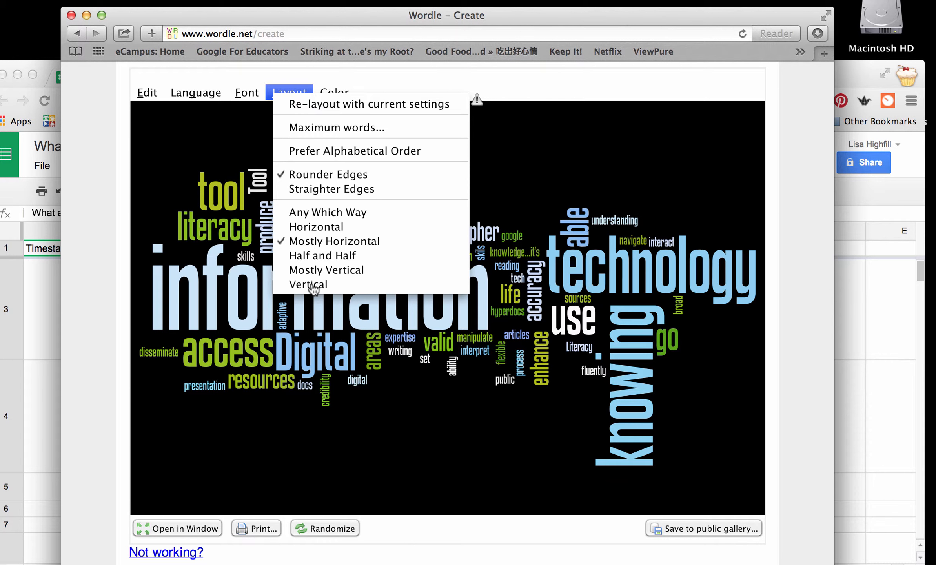
left_click(319, 228)
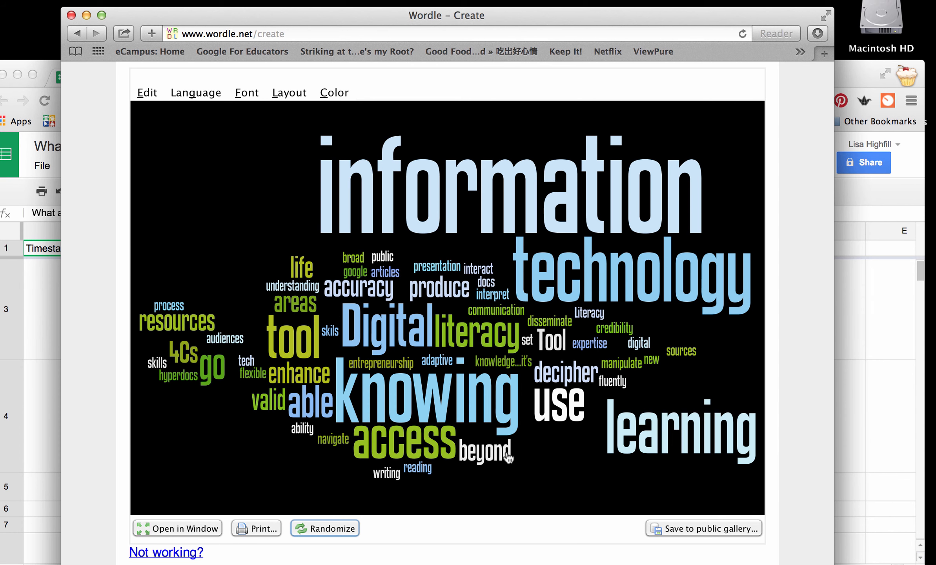
Capture a screenshot of just the black word cloud area.
key("super+shift+4")
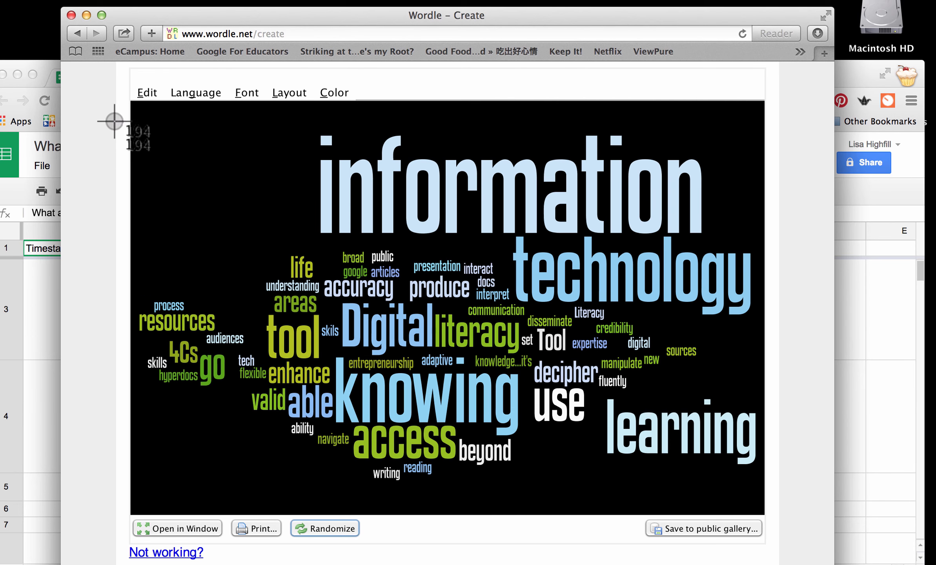
left_click_drag(126, 103, 761, 515)
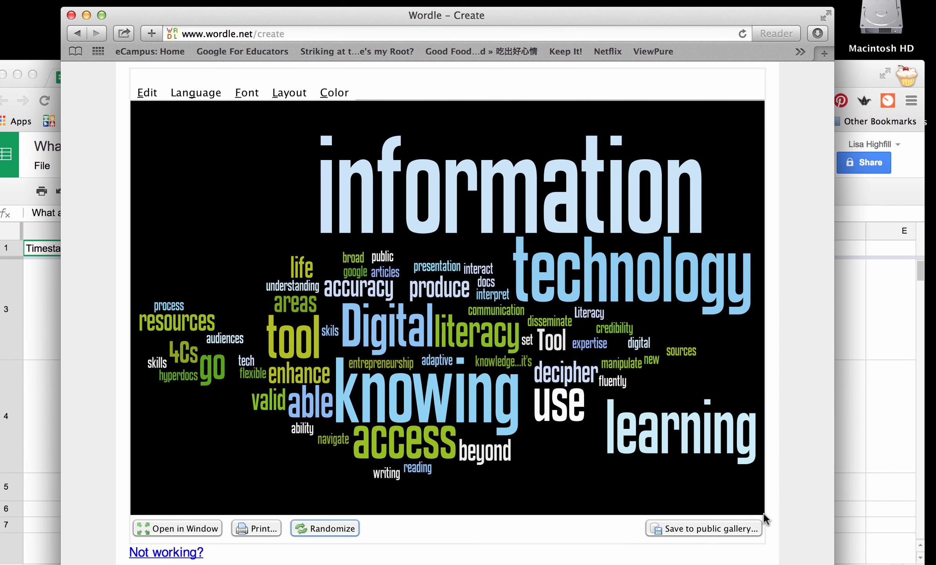